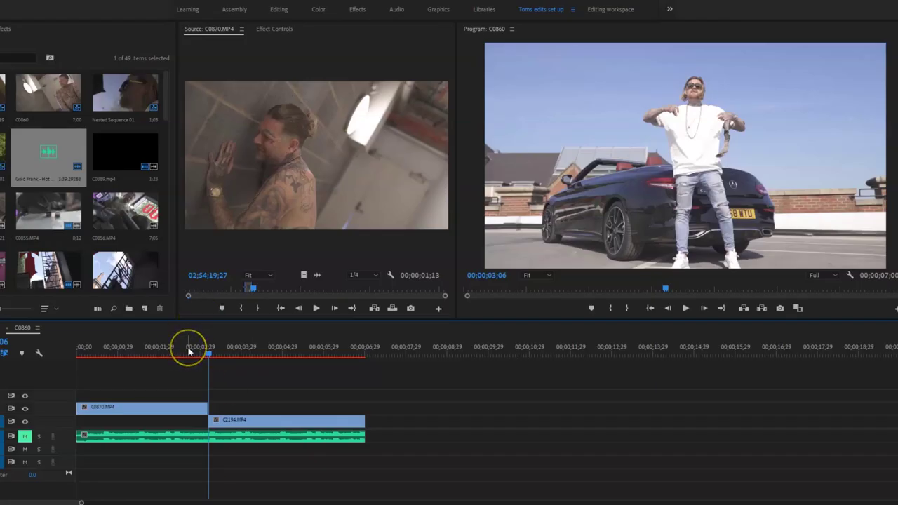
Export frame 00;00;03;16, showing the man posing by the car, as a still image.
left_click_drag(188, 348, 222, 359)
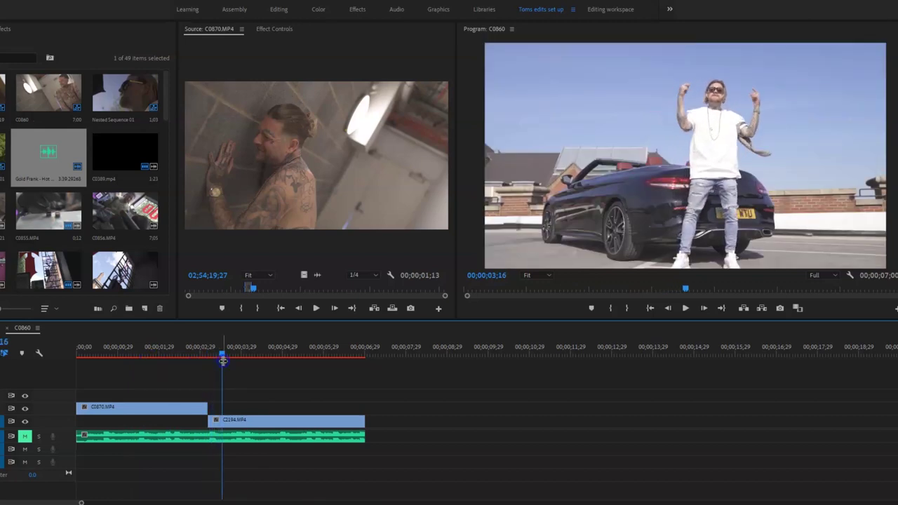
left_click(779, 310)
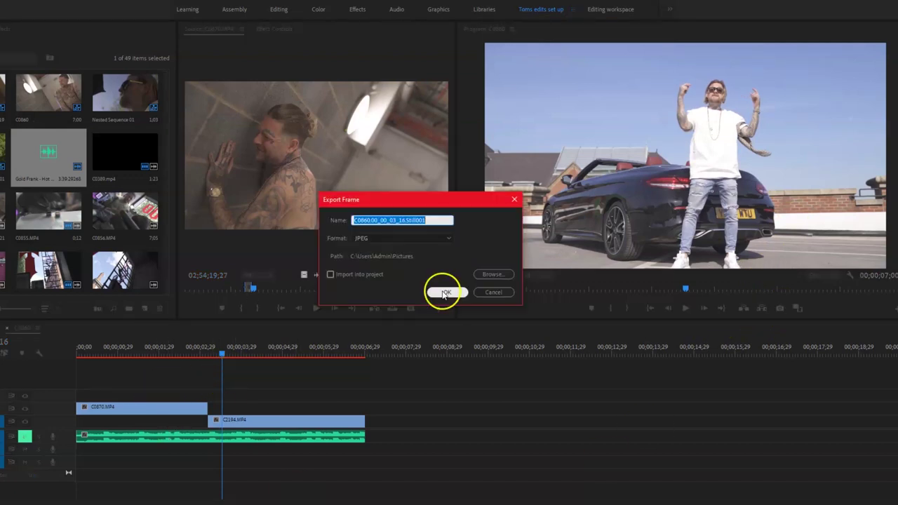
left_click(447, 293)
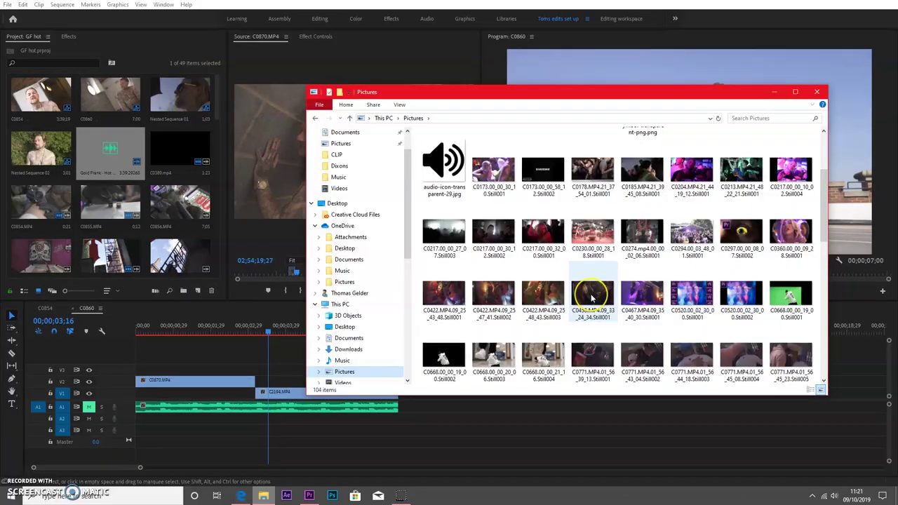
Place the exported JPEG still on V2 at the playhead, above C2194.MP4.
scroll(594, 299, "down", 2)
left_click(688, 279)
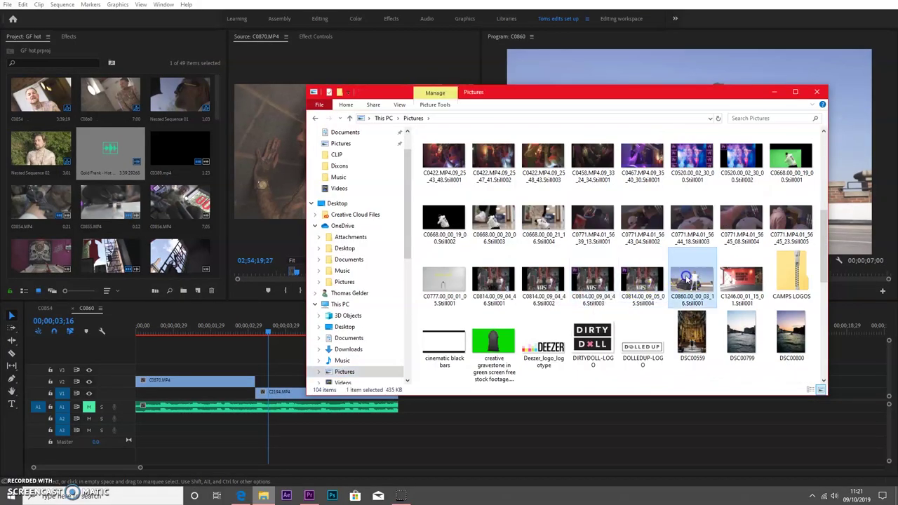
left_click_drag(700, 286, 257, 395)
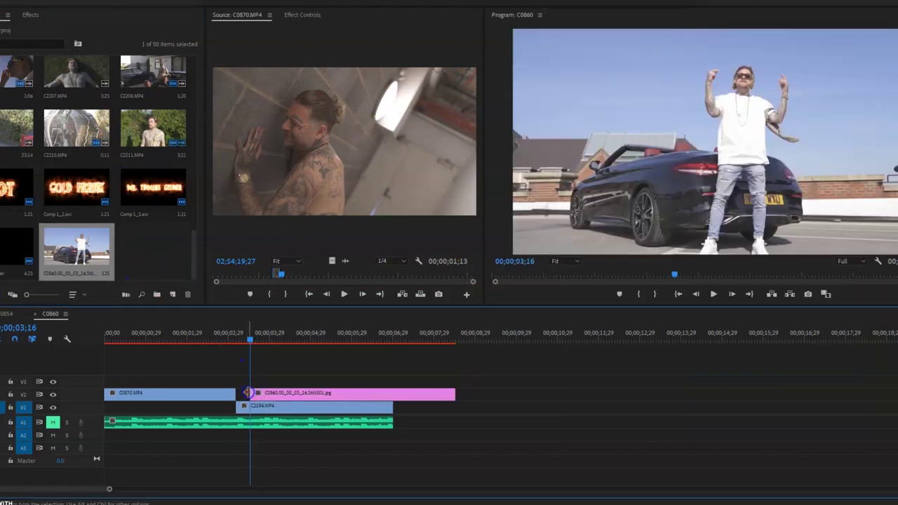
left_click(277, 393)
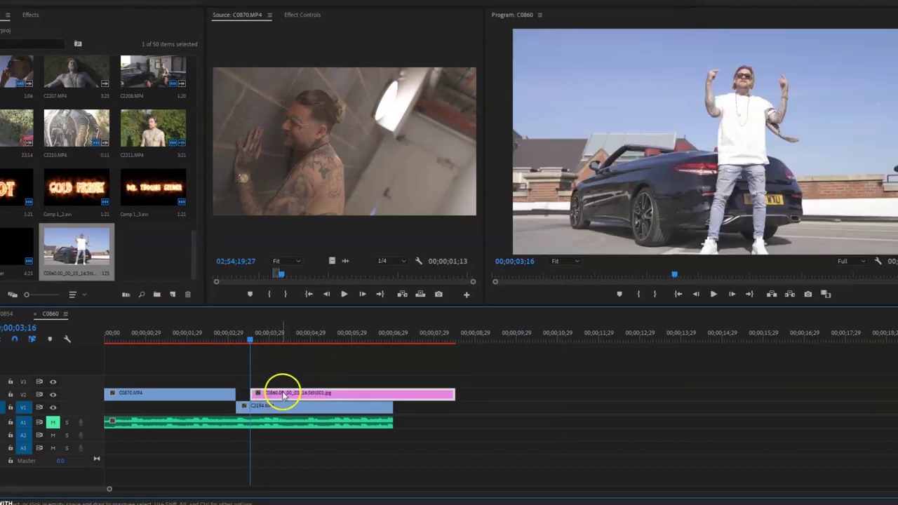
Trim the still to start at the second clip and end at 00;00;03;16.
key("=")
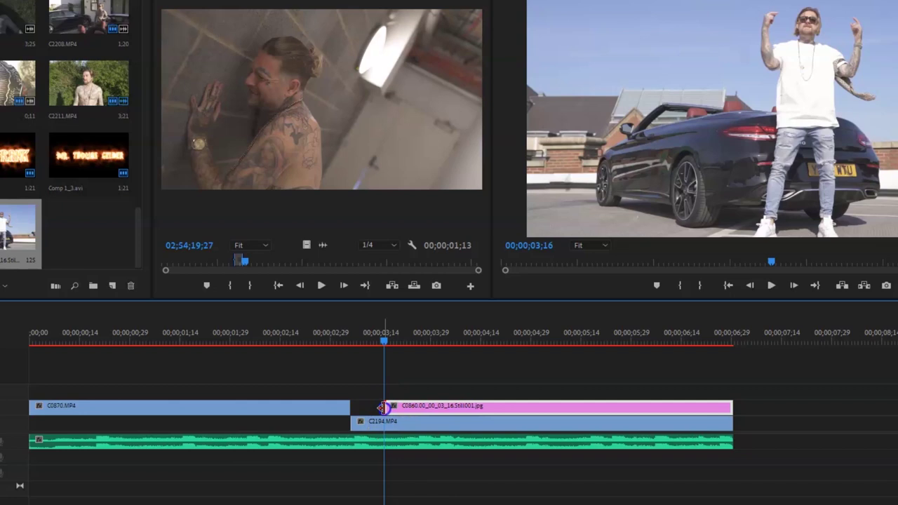
left_click_drag(397, 394, 309, 390)
left_click_drag(734, 390, 383, 390)
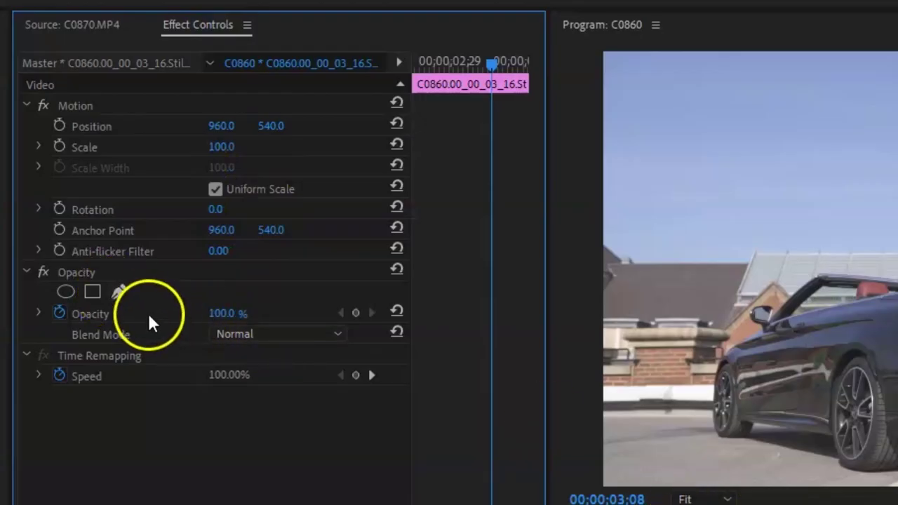
Begin an Opacity pen mask, tracing from the man's feet up his legs to the torso.
left_click(125, 292)
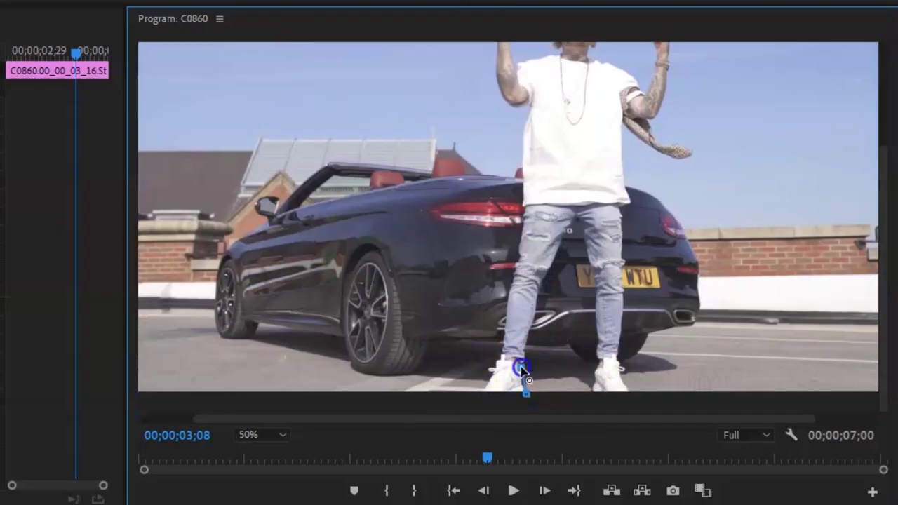
left_click(525, 346)
left_click(535, 321)
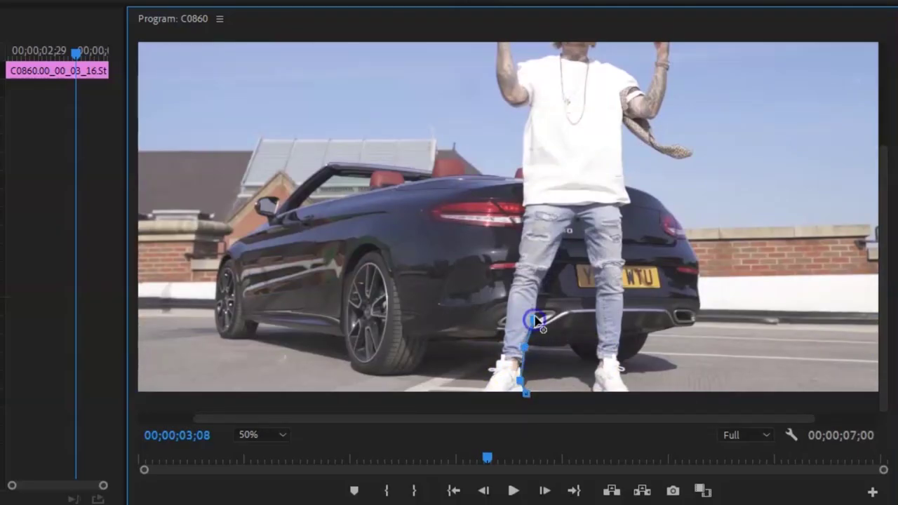
left_click(573, 222)
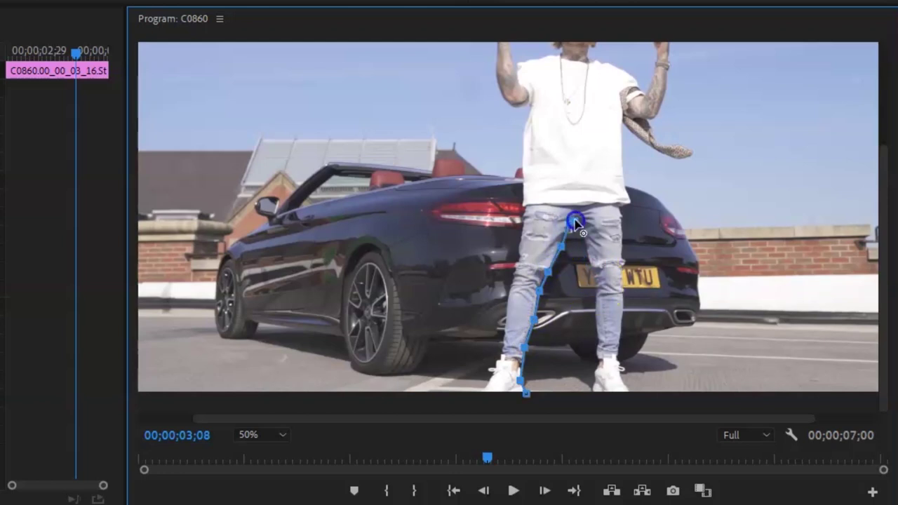
left_click(595, 373)
left_click(590, 394)
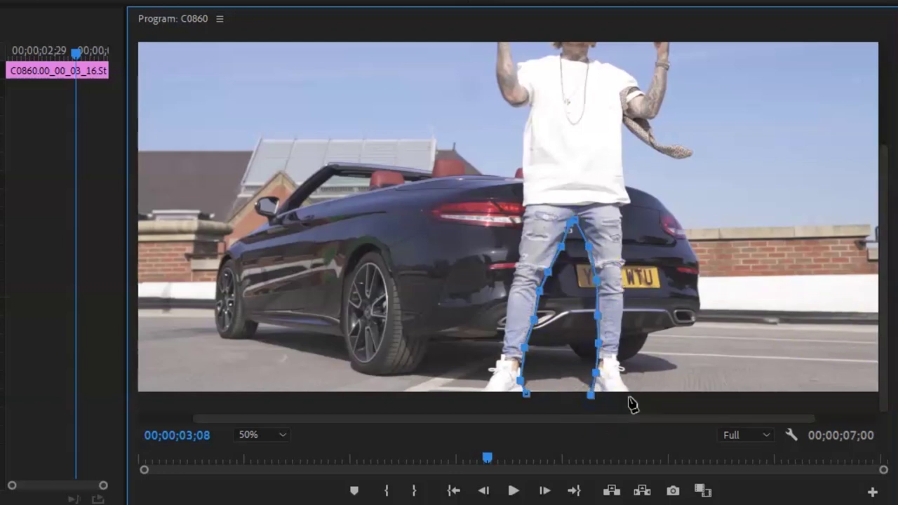
left_click(623, 308)
left_click(623, 264)
left_click(622, 210)
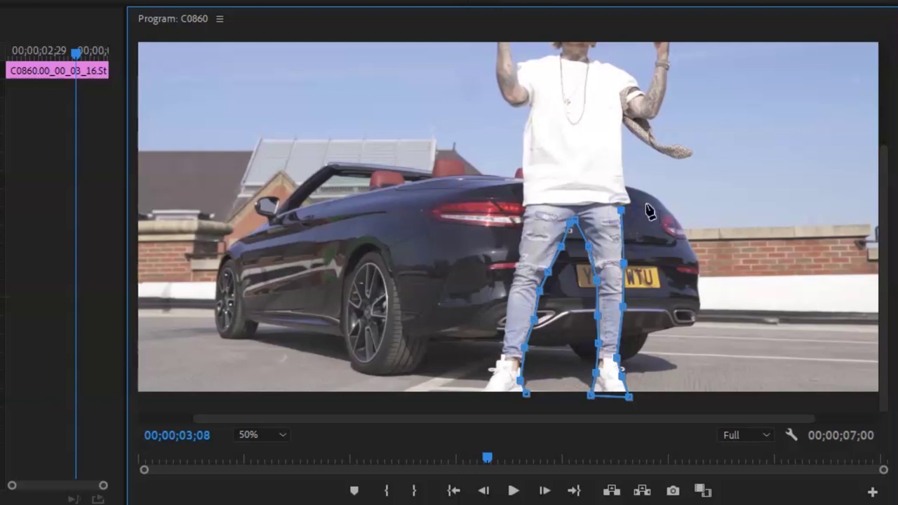
left_click(619, 143)
left_click(622, 121)
Continue the mask around the snake and arm, removing a stray point.
left_click(641, 142)
left_click(676, 158)
left_click(693, 153)
left_click(677, 143)
left_click(668, 145)
left_click(647, 122)
left_click(708, 127)
left_click_drag(707, 127, 663, 117)
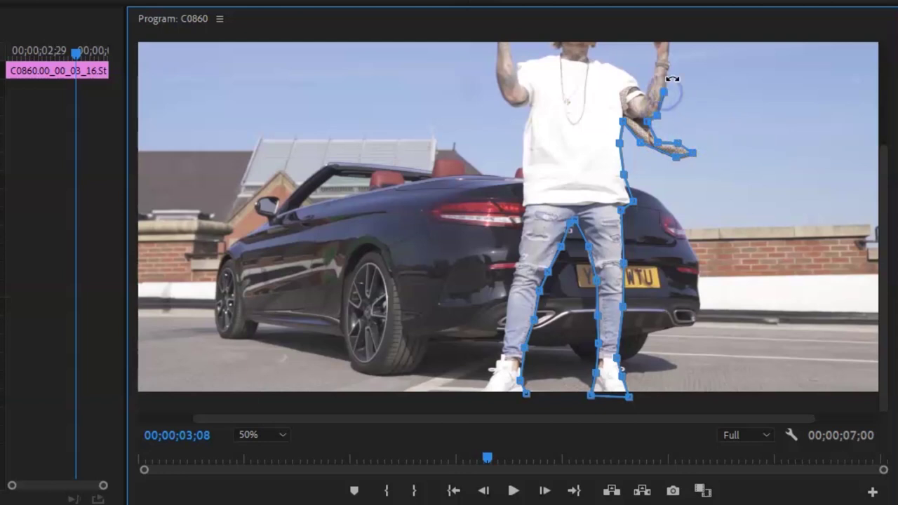
scroll(670, 92, "up", 2)
left_click(669, 146)
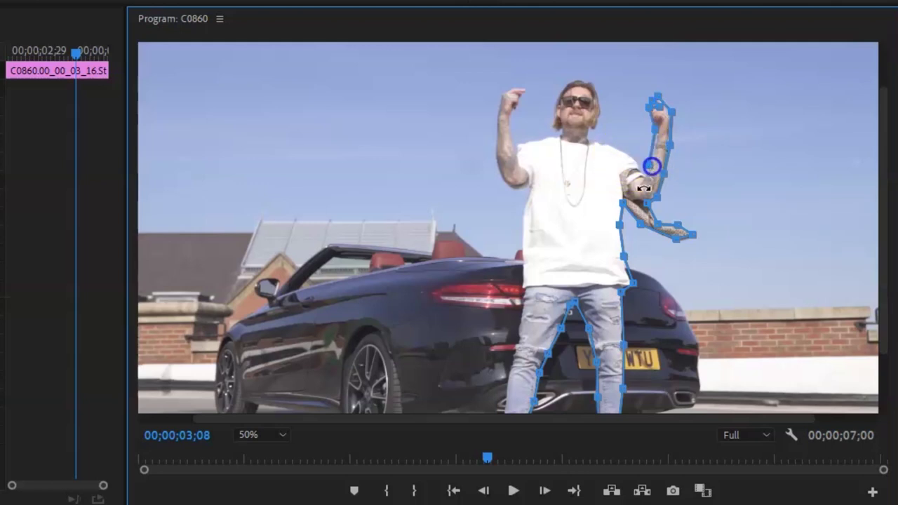
scroll(837, 164, "up", 2)
Trace the mask across the man's chest and right shoulder.
left_click(703, 249)
left_click(689, 220)
left_click(666, 209)
left_click(622, 188)
left_click(622, 180)
left_click(652, 177)
left_click_drag(652, 176, 634, 171)
Outline the man's head with mask points.
left_click(639, 135)
left_click(629, 109)
left_click(595, 102)
left_click(578, 121)
left_click(568, 146)
left_click(565, 179)
left_click(592, 184)
Trace the mask along the left shoulder and around the raised arm and hand.
left_click(544, 194)
left_click(513, 208)
left_click(499, 167)
left_click(514, 141)
left_click(528, 113)
left_click(511, 114)
left_click(479, 134)
left_click(484, 153)
left_click(482, 197)
left_click(484, 234)
left_click(503, 260)
Finish the mask down the shirt's left side and jeans, closing it at the left foot.
left_click(527, 297)
left_click(523, 347)
left_click(523, 191)
left_click_drag(888, 257, 882, 425)
left_click(525, 232)
left_click(516, 287)
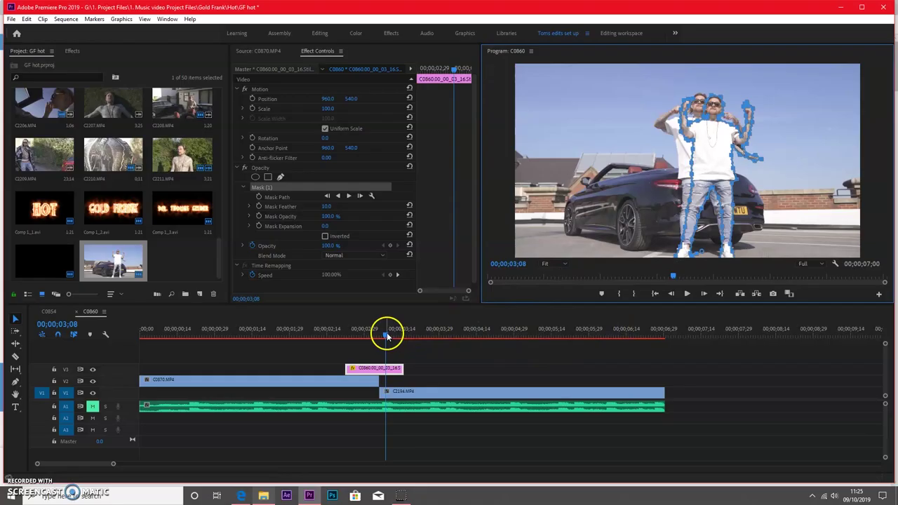
left_click_drag(388, 337, 418, 336)
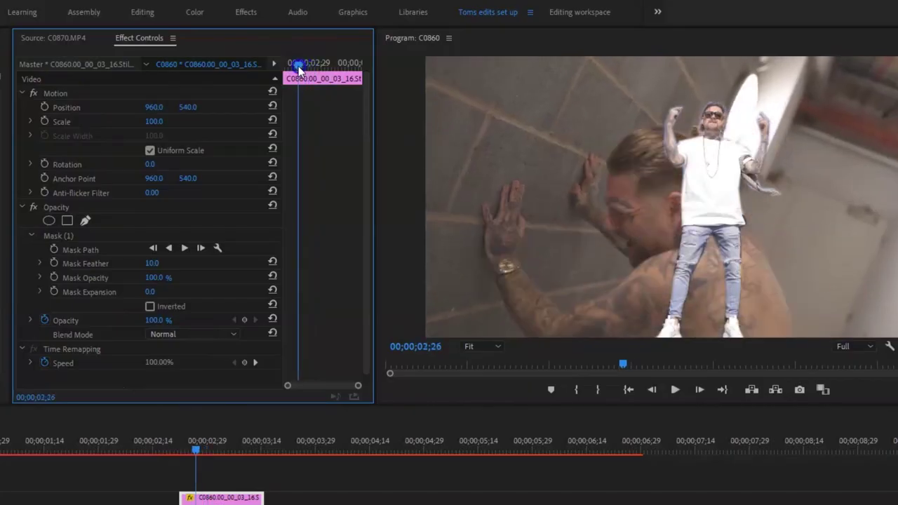
Enable Position, Scale and Rotation keyframing on the cutout where it first appears.
left_click_drag(298, 66, 294, 66)
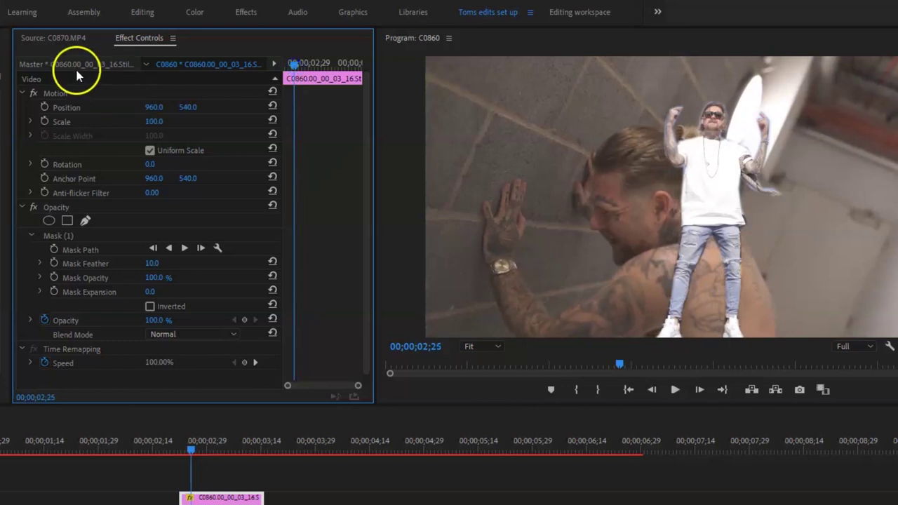
left_click(43, 107)
left_click(43, 122)
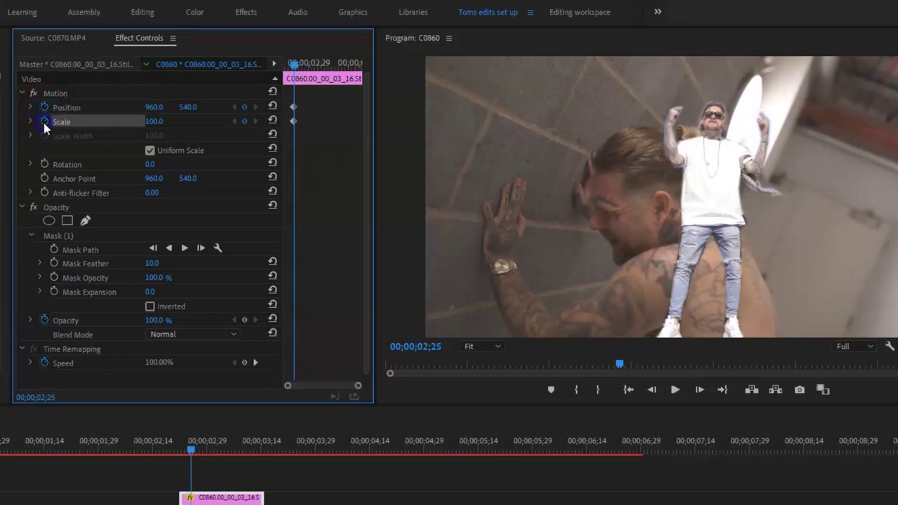
left_click(47, 165)
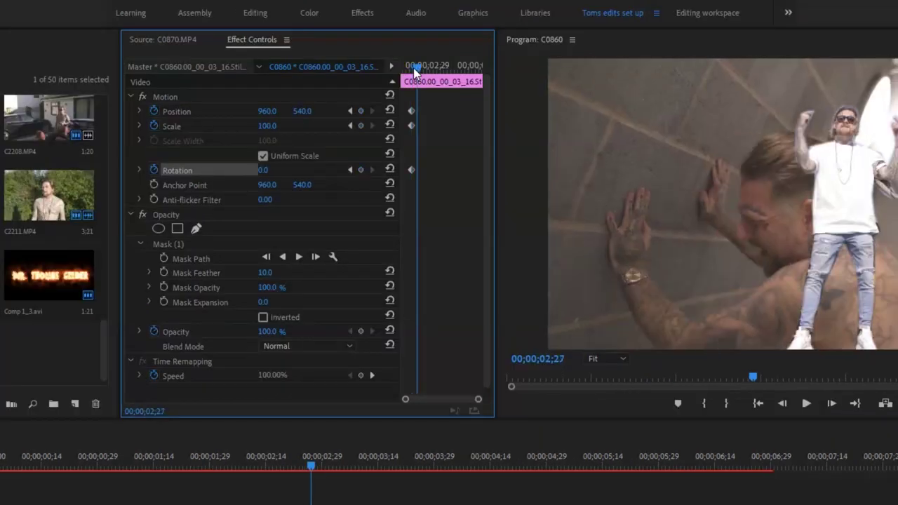
Add Position, Scale and Rotation keyframes three frames later.
left_click_drag(293, 64, 297, 69)
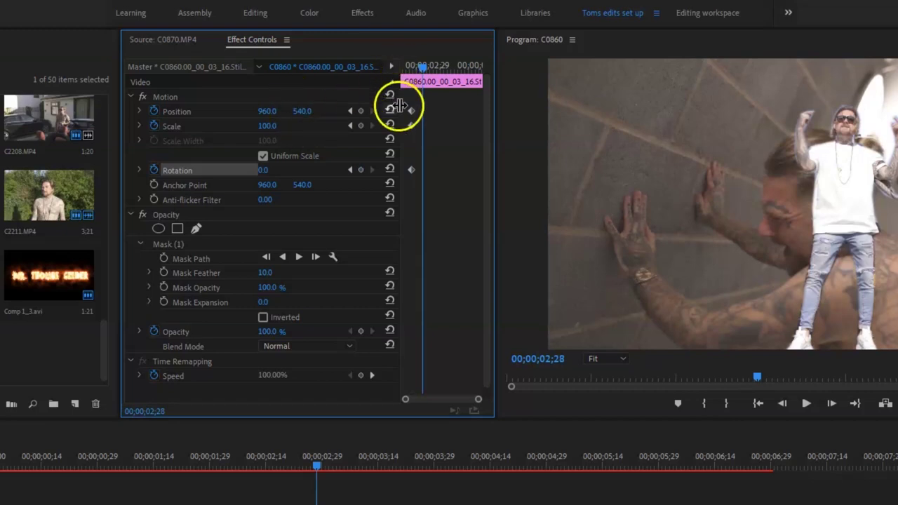
left_click(361, 111)
left_click(361, 125)
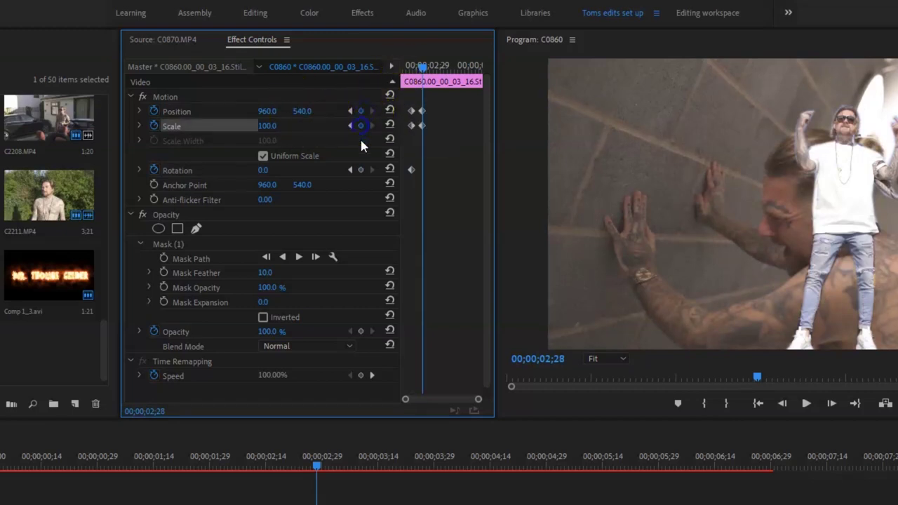
left_click(361, 170)
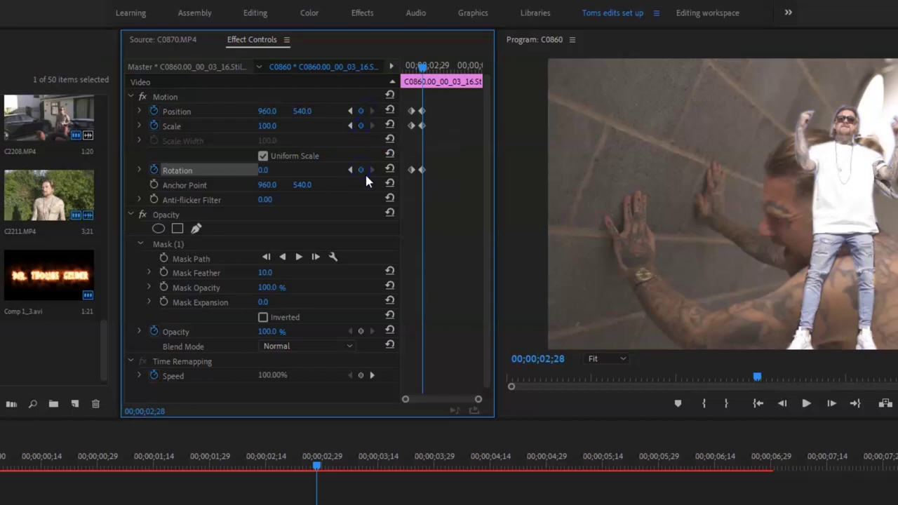
At the starting keyframe, set Position X to 2246 to push the cutout off-screen right.
key("Left")
key("Left")
key("Left")
left_click(274, 158)
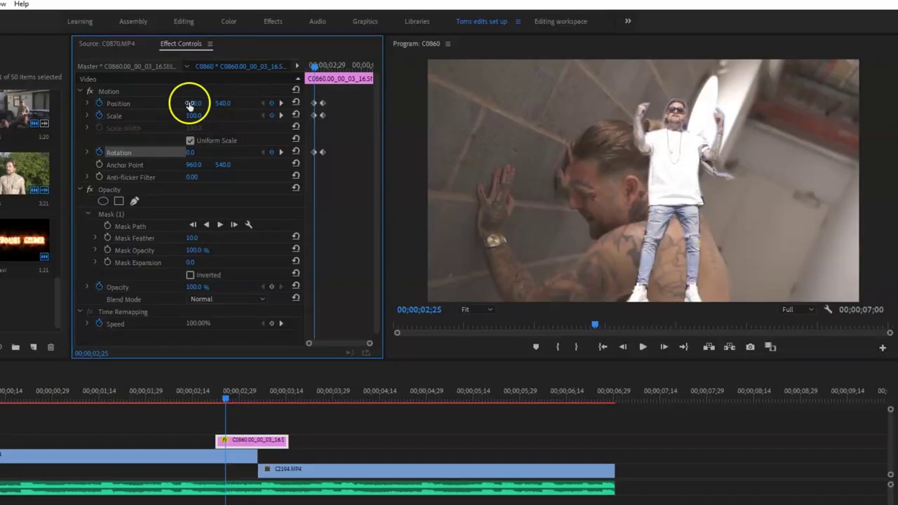
left_click_drag(263, 109, 897, 184)
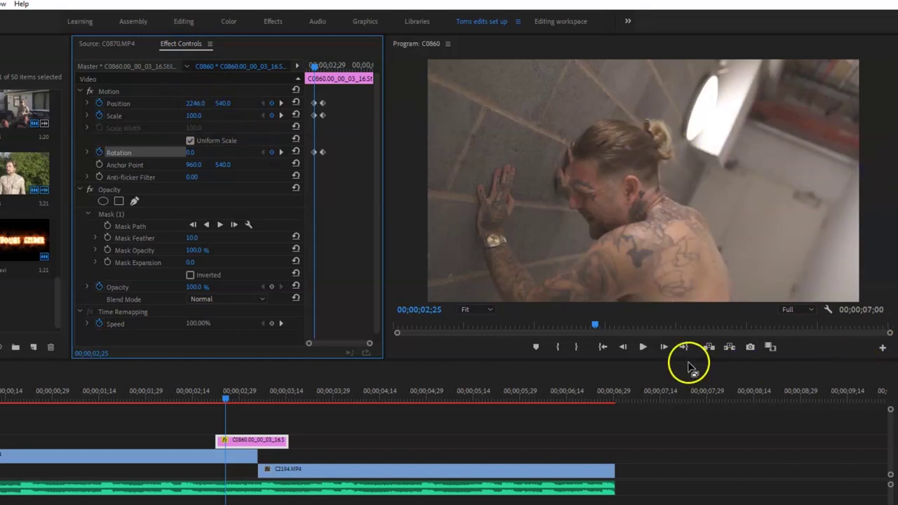
Play back and scrub the cutout's slide-in animation to review it.
left_click(651, 346)
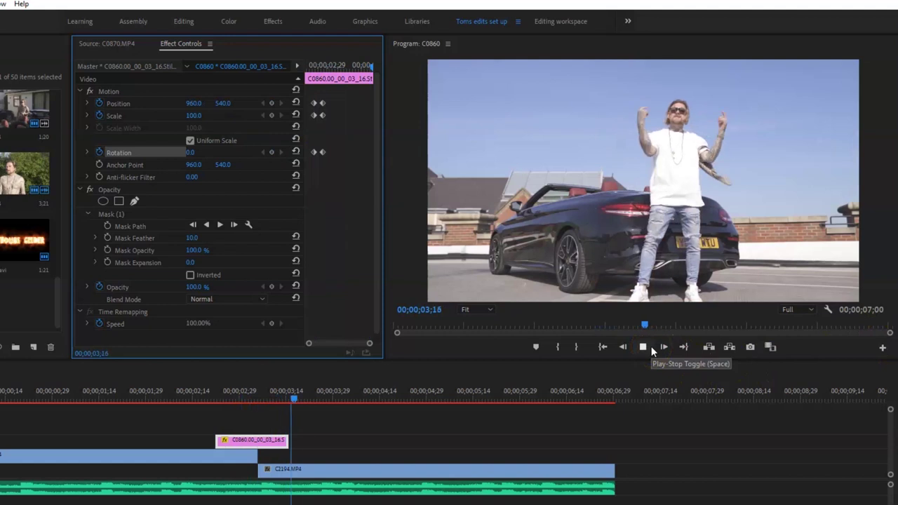
left_click(652, 346)
left_click(214, 398)
mouse_move(214, 397)
left_mouse_down()
mouse_move(291, 401)
mouse_move(223, 401)
left_mouse_up()
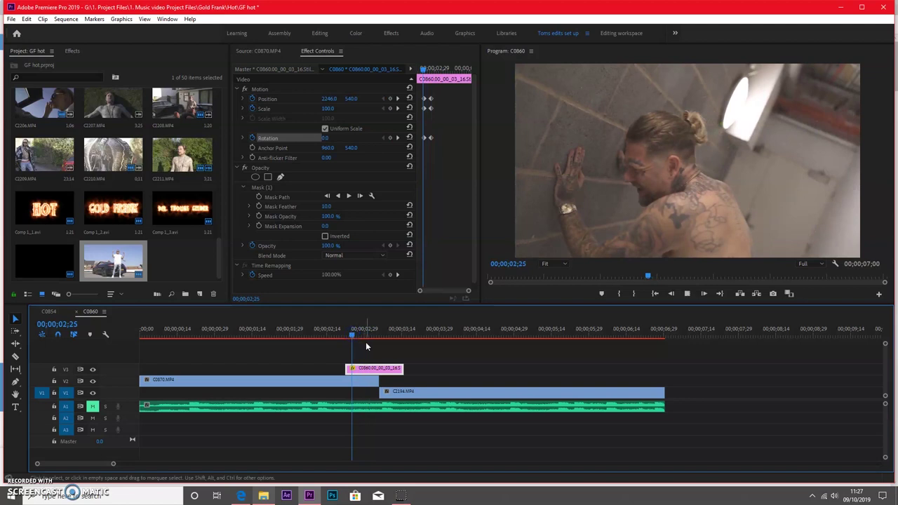
key("space")
Set Rotation to 1x0.0 at 00;00;02;28 and preview the full-turn spin.
left_click_drag(435, 66, 435, 79)
left_click_drag(327, 140, 495, 137)
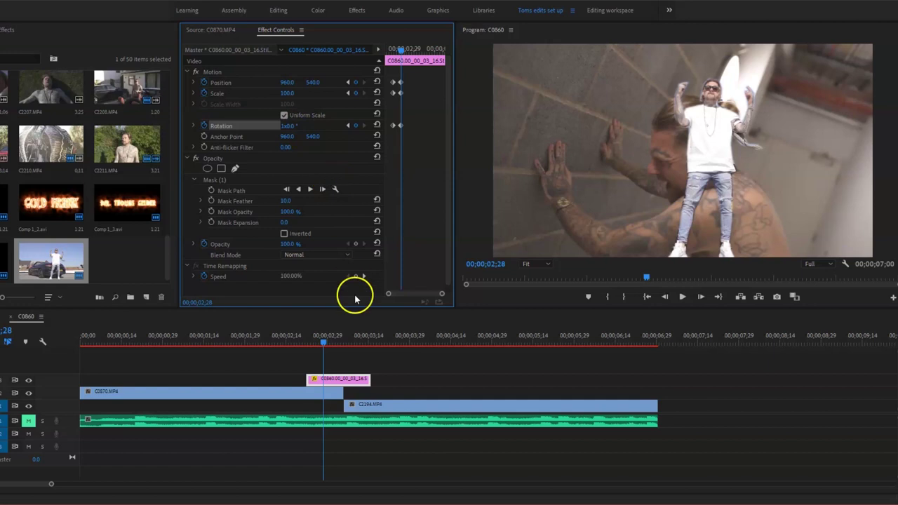
left_click(299, 339)
key("space")
key("space")
left_click(300, 336)
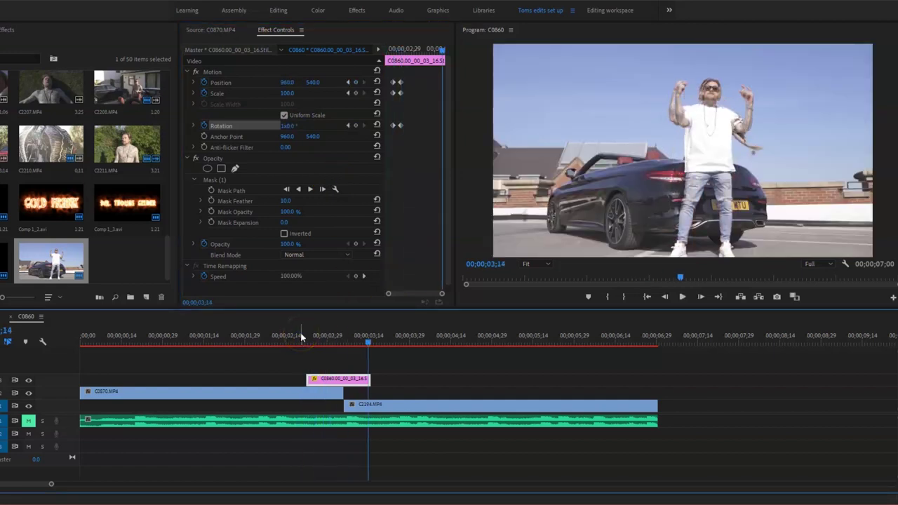
left_click_drag(444, 56, 402, 62)
Apply Directional Blur from Blur & Sharpen to the cutout with Direction 45 and Blur Length 5.
left_click(55, 42)
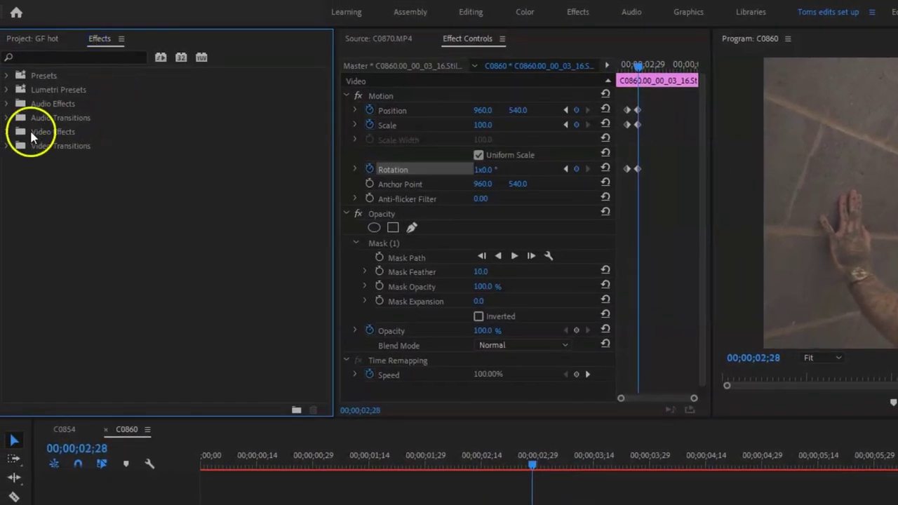
left_click(5, 132)
left_click(15, 159)
scroll(62, 200, "down", 1)
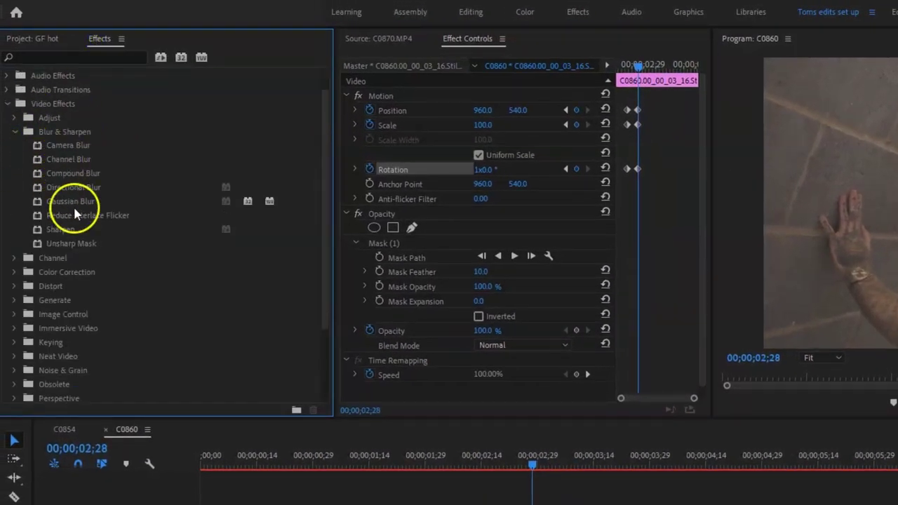
left_click_drag(75, 188, 437, 311)
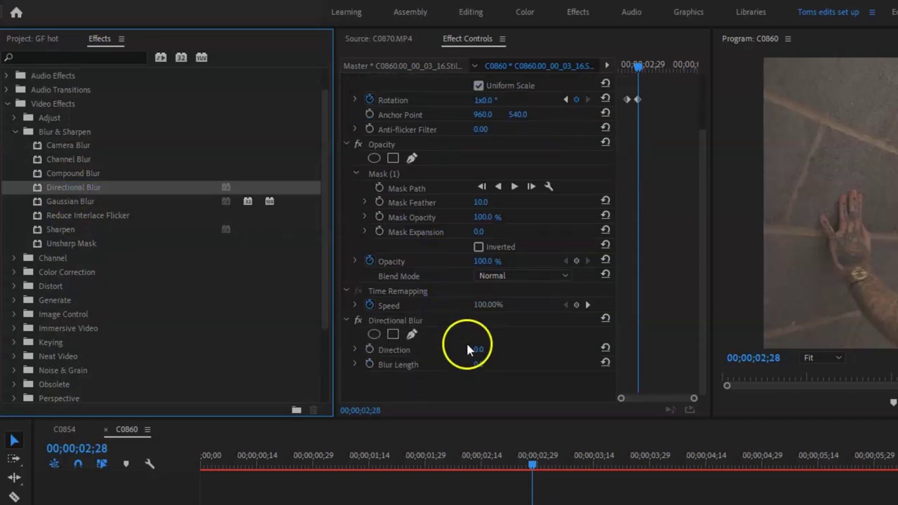
left_click(477, 349)
left_click(484, 364)
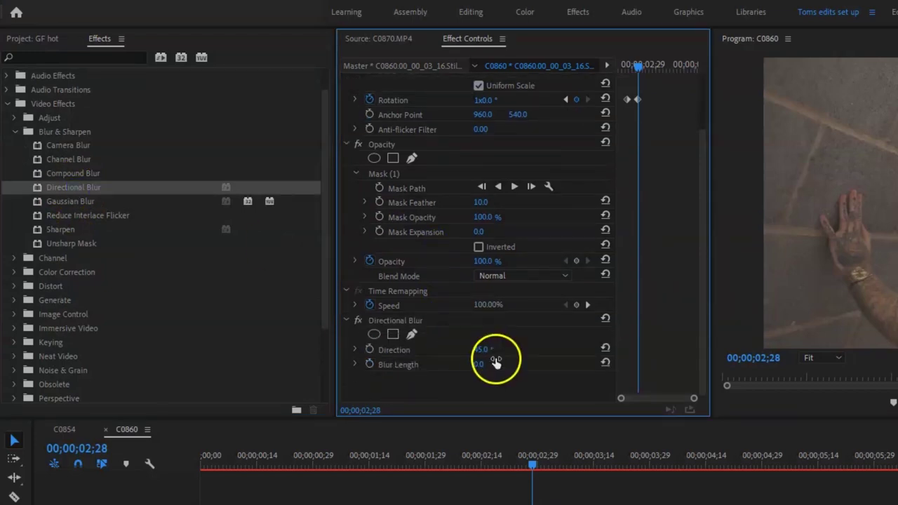
type("5")
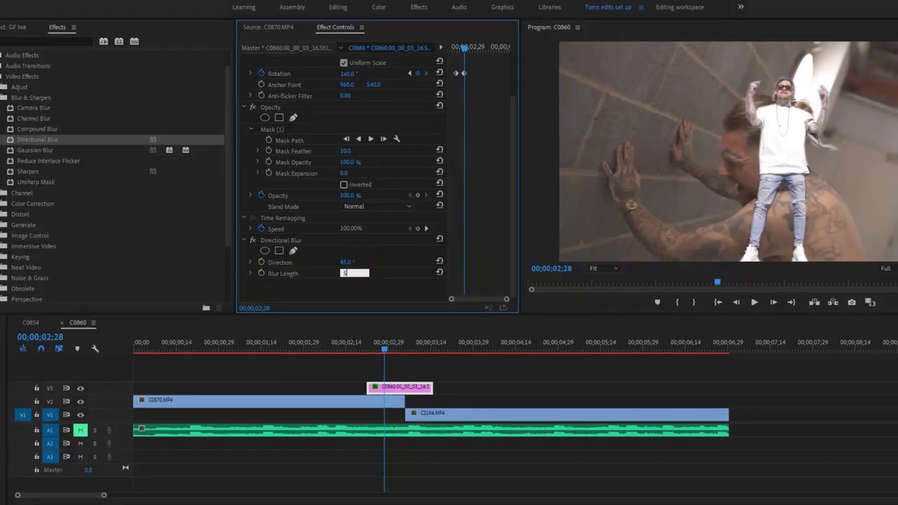
key("Return")
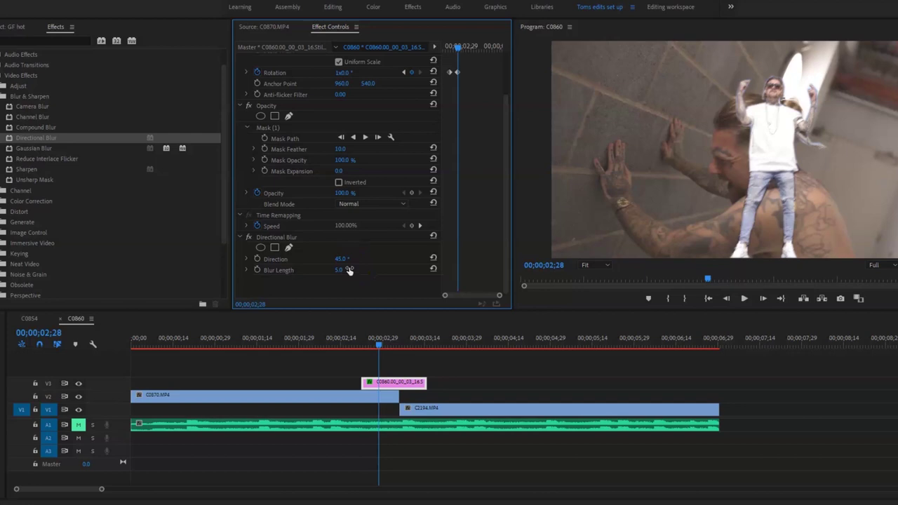
Keyframe Blur Length to fall from 5 to 0 at frame 02;28 as the cutout lands.
left_click_drag(458, 49, 449, 48)
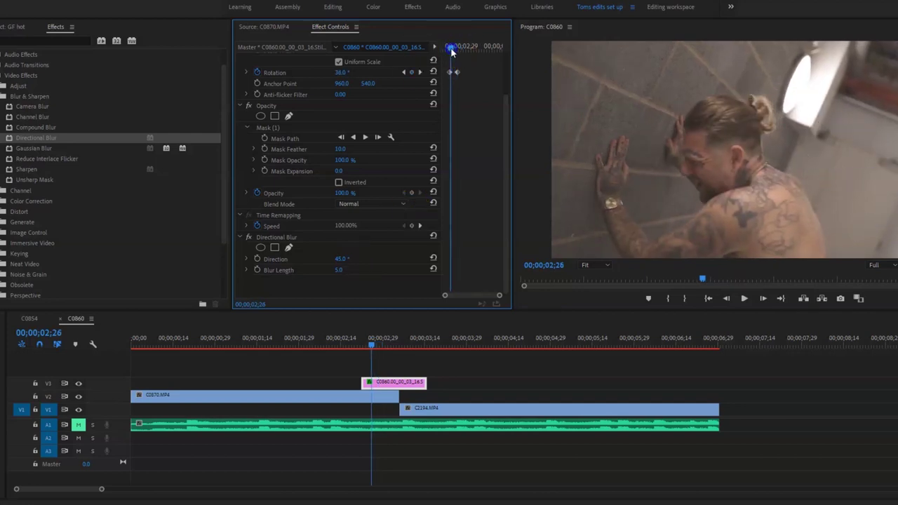
left_click(275, 259)
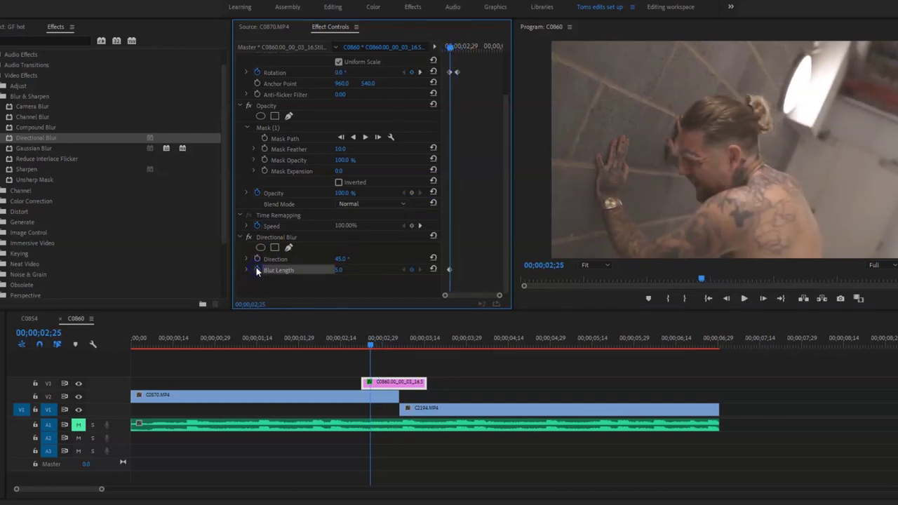
key("Right")
key("Right")
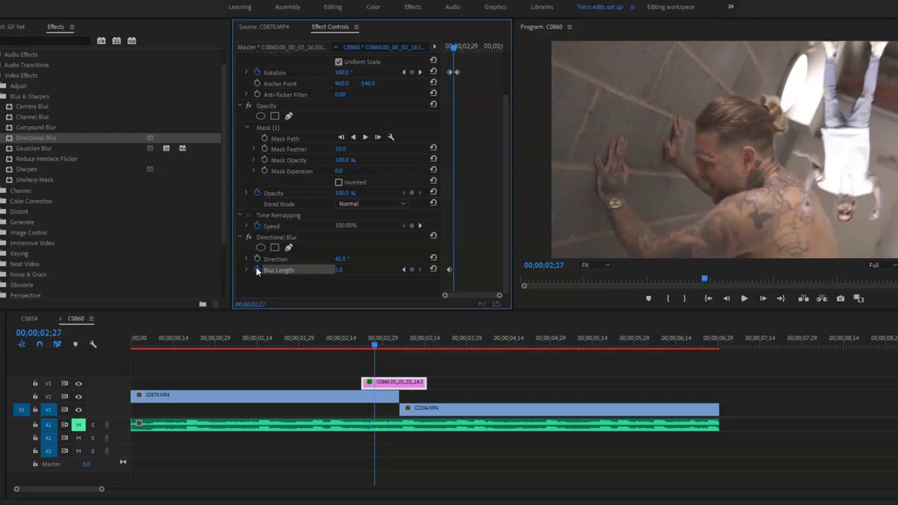
left_click(257, 269)
left_click(339, 270)
key("Right")
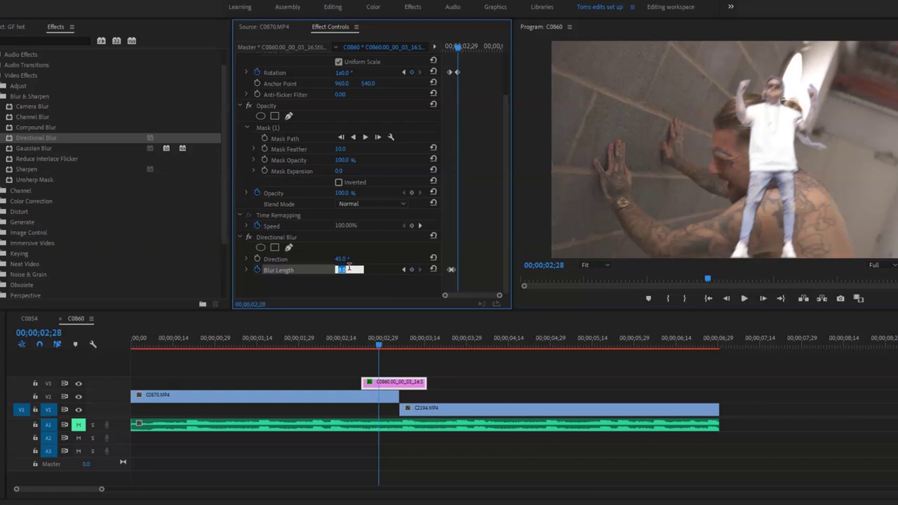
key("Return")
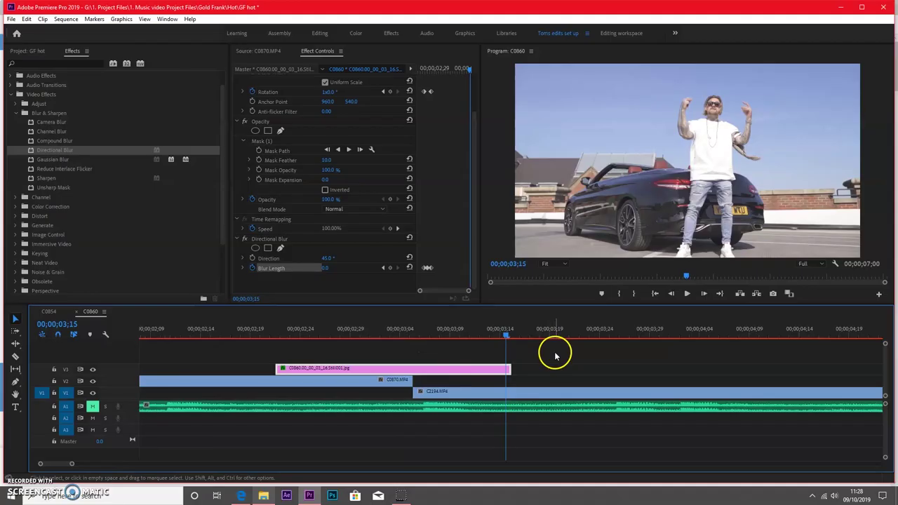
Razor the V3 cutout clip near its end to split off a short piece.
key("c")
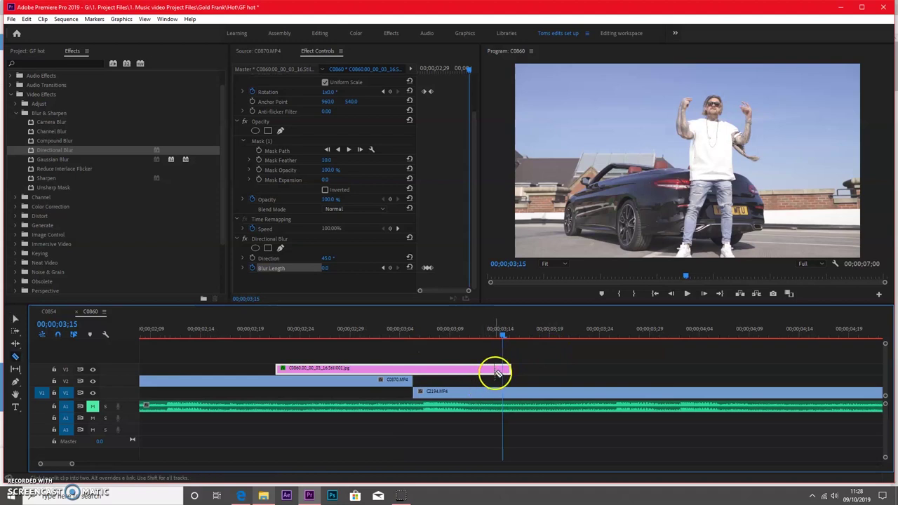
left_click(503, 370)
key("v")
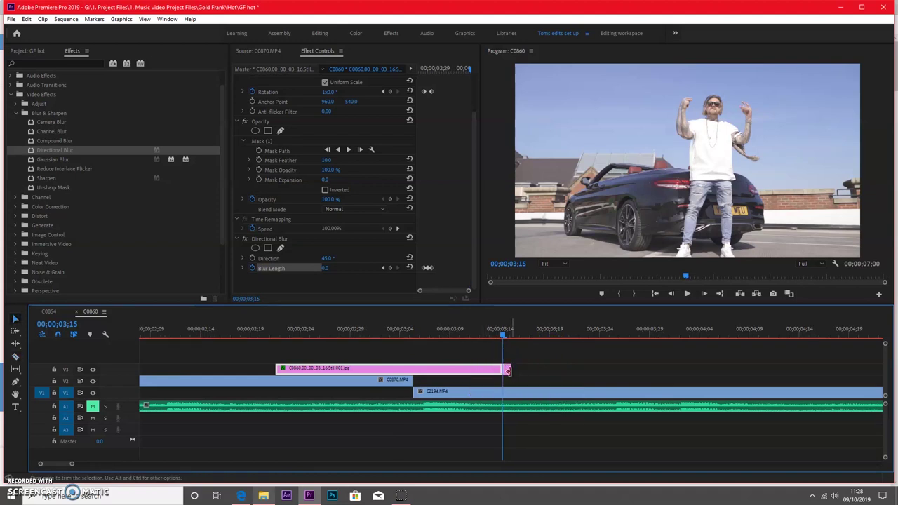
Apply the Channel > Invert effect to the short end piece.
key("Left")
left_click(20, 112)
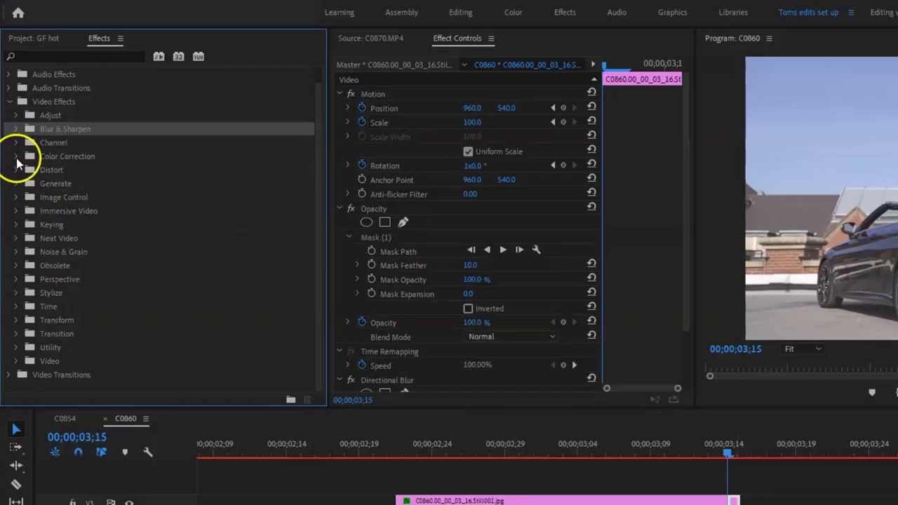
left_click(16, 143)
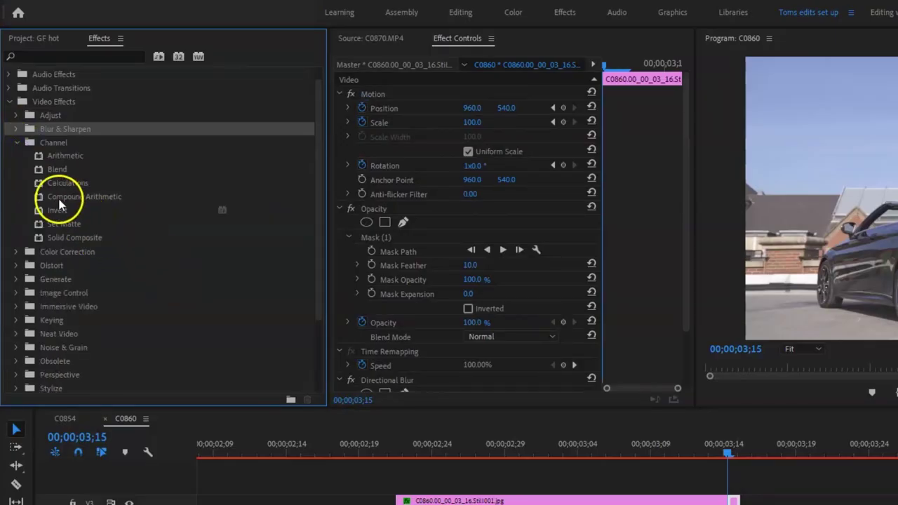
left_click_drag(59, 209, 334, 308)
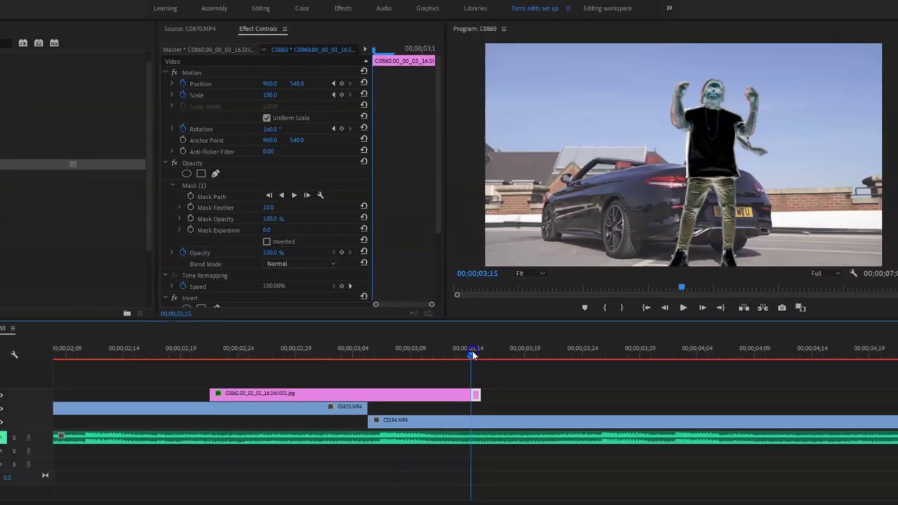
Play the transition from 02;20 to review the slide, spin, blur and invert flash.
left_click(733, 454)
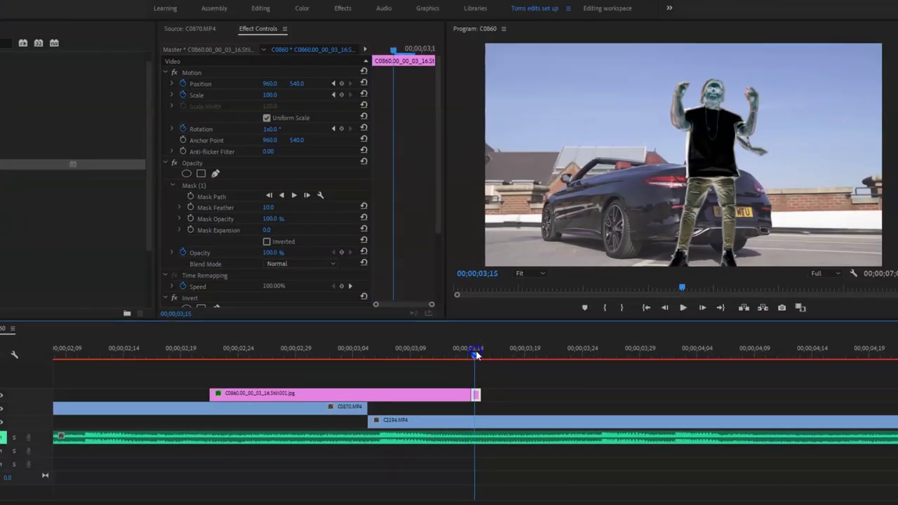
left_click_drag(477, 351, 194, 355)
key("space")
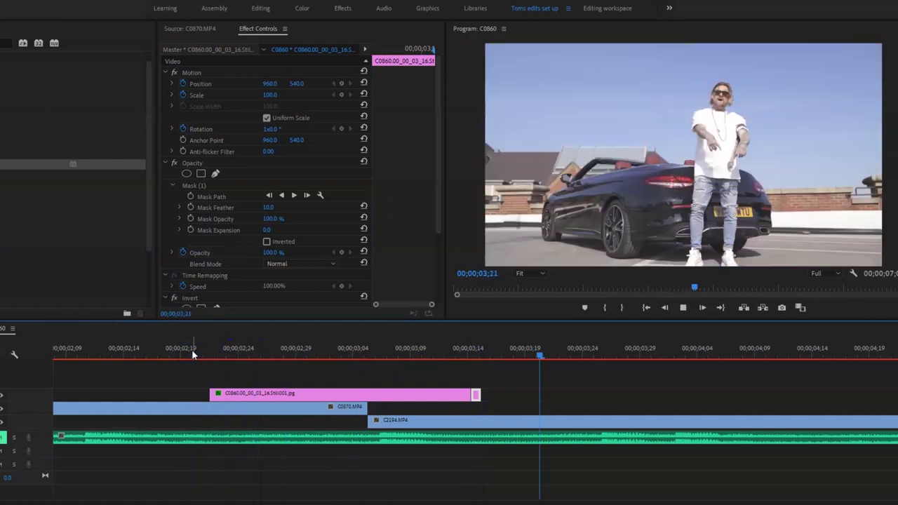
left_click(194, 355)
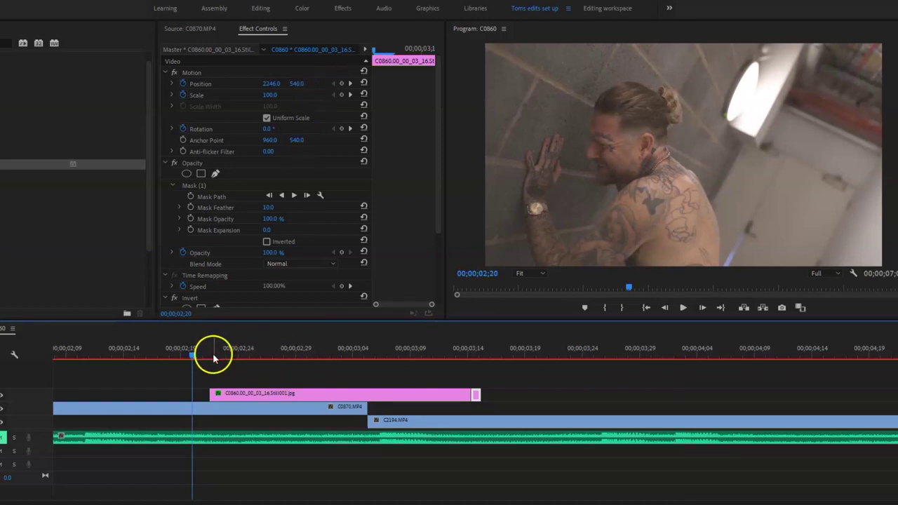
left_click(234, 357)
left_click_drag(235, 358, 259, 360)
left_click_drag(282, 362, 385, 367)
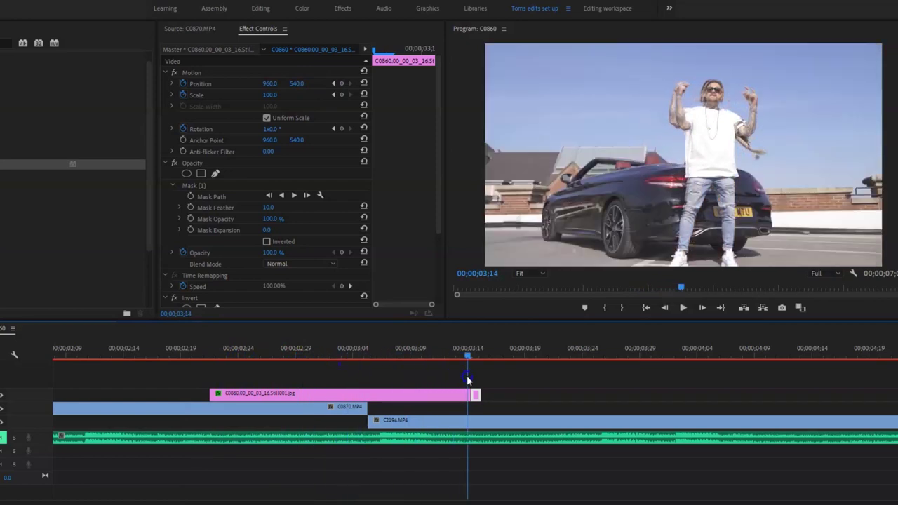
left_click(333, 83)
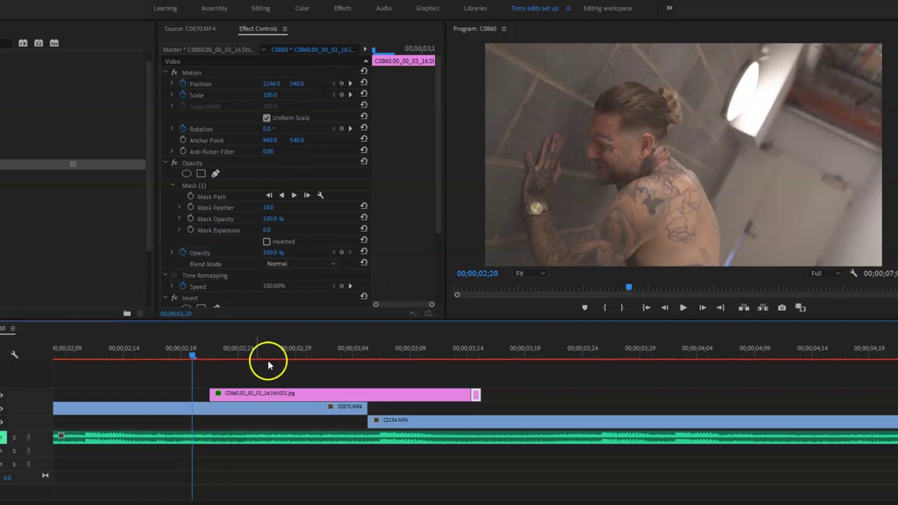
left_click_drag(213, 353, 449, 381)
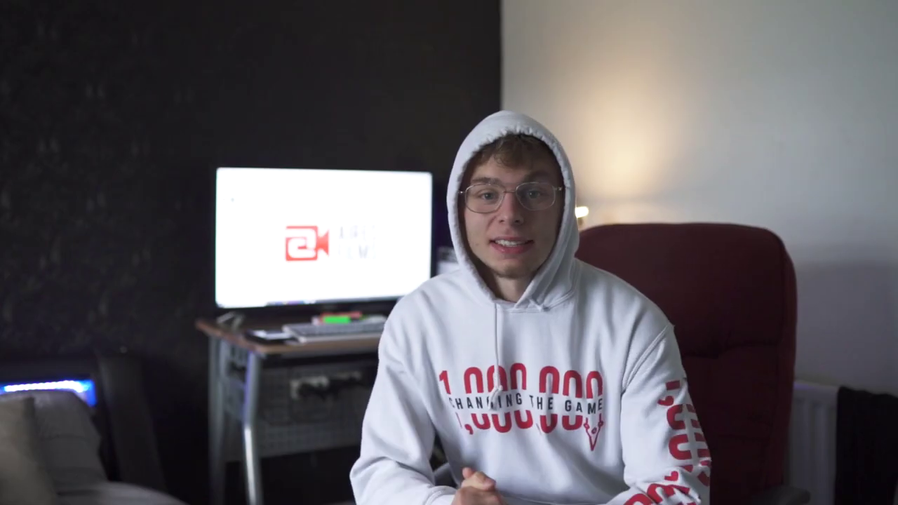